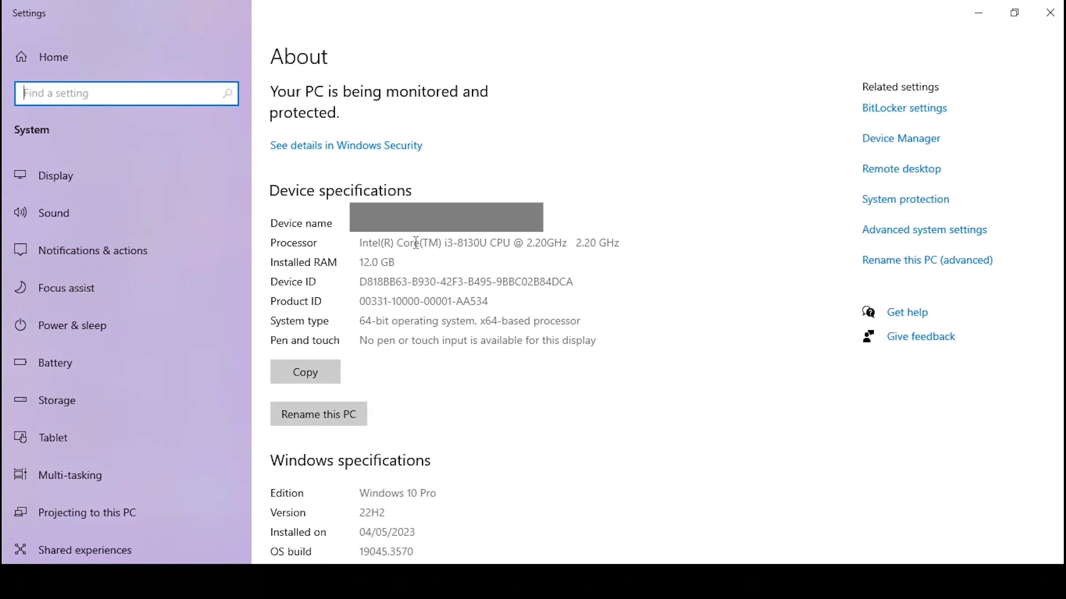
pyautogui.click(393, 244)
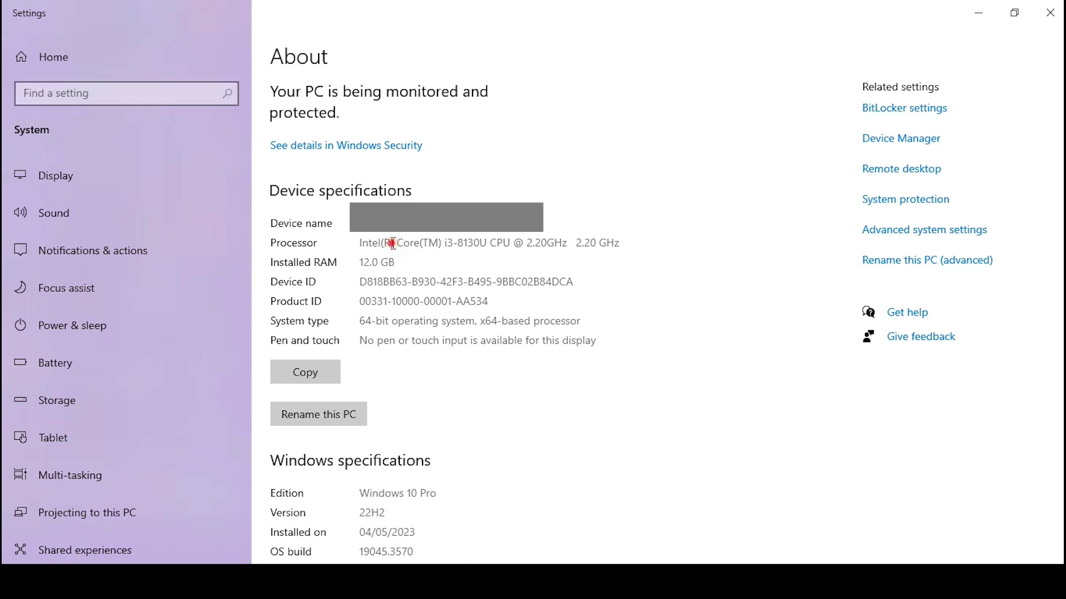
pyautogui.click(367, 258)
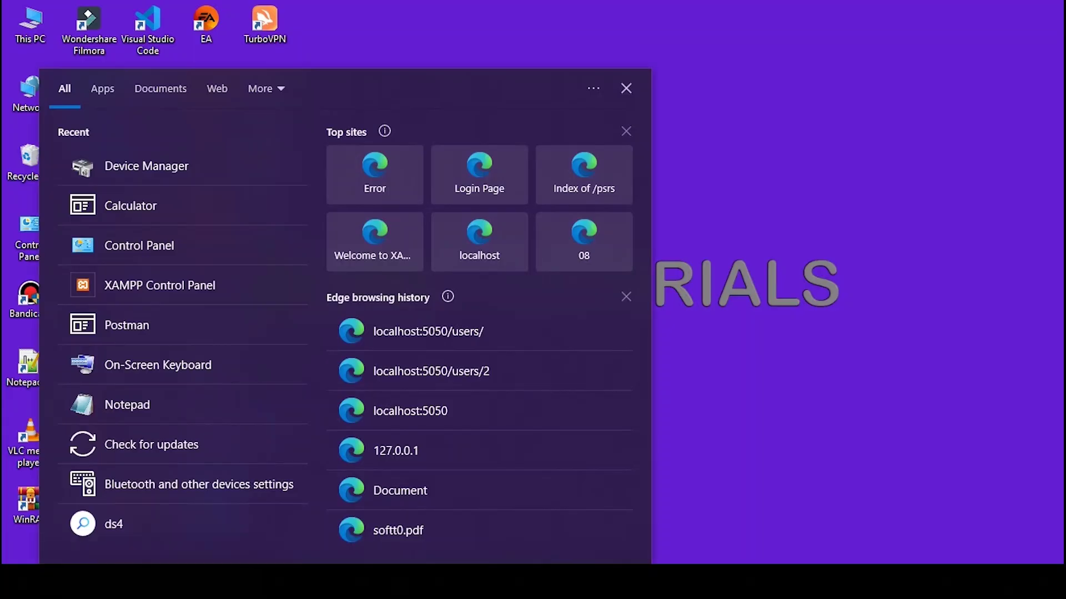
pyautogui.write('che')
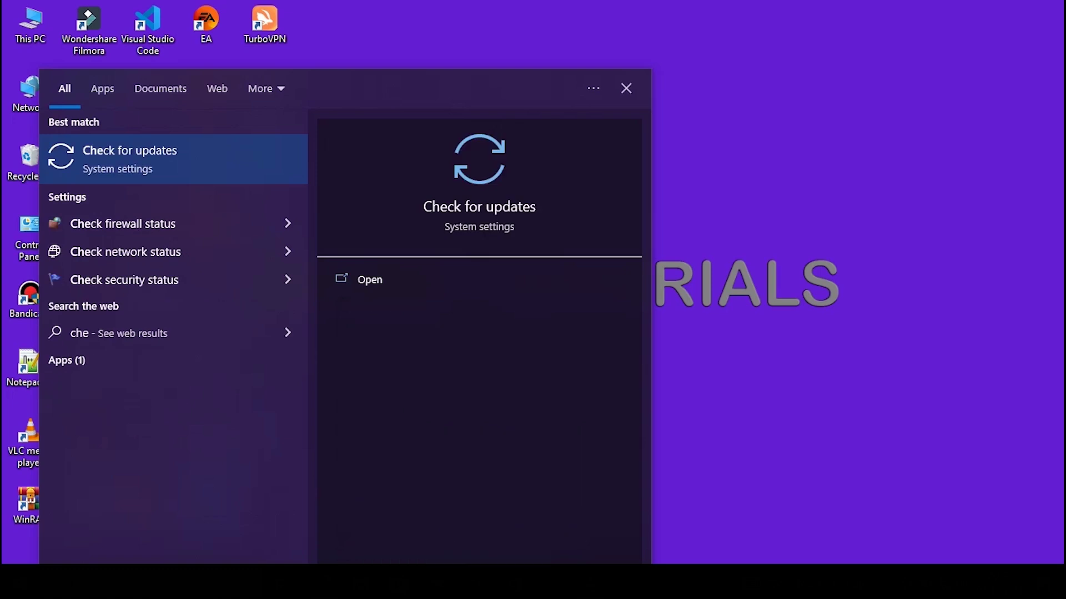
# Step: Open Check for updates from search to confirm the PC is up to date
pyautogui.click(143, 157)
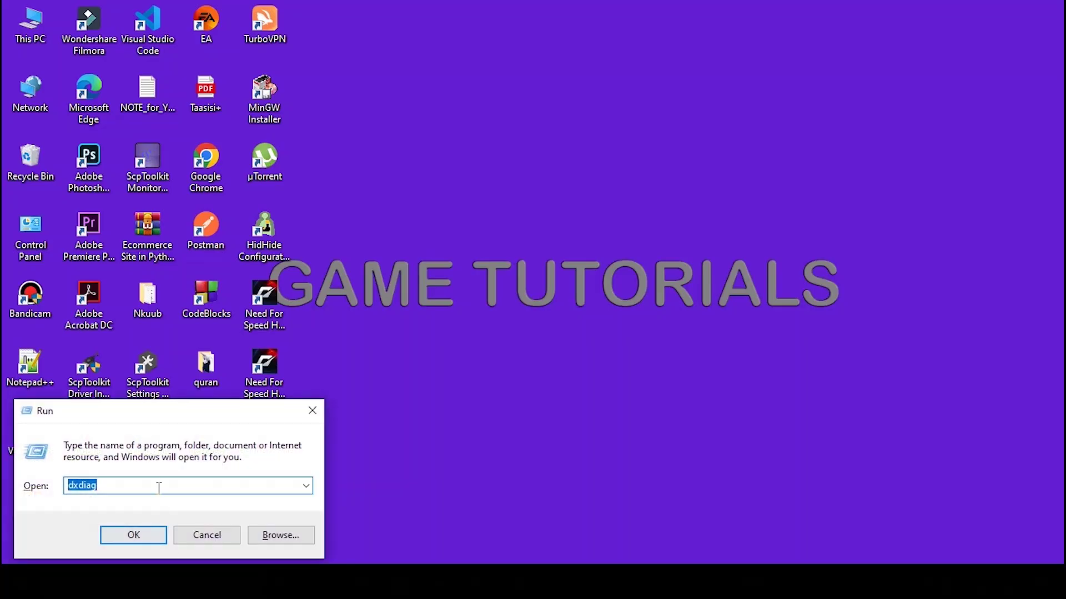
# Step: Clear and re-enter 'dxdiag' in the Run dialog's Open field
pyautogui.click(146, 486)
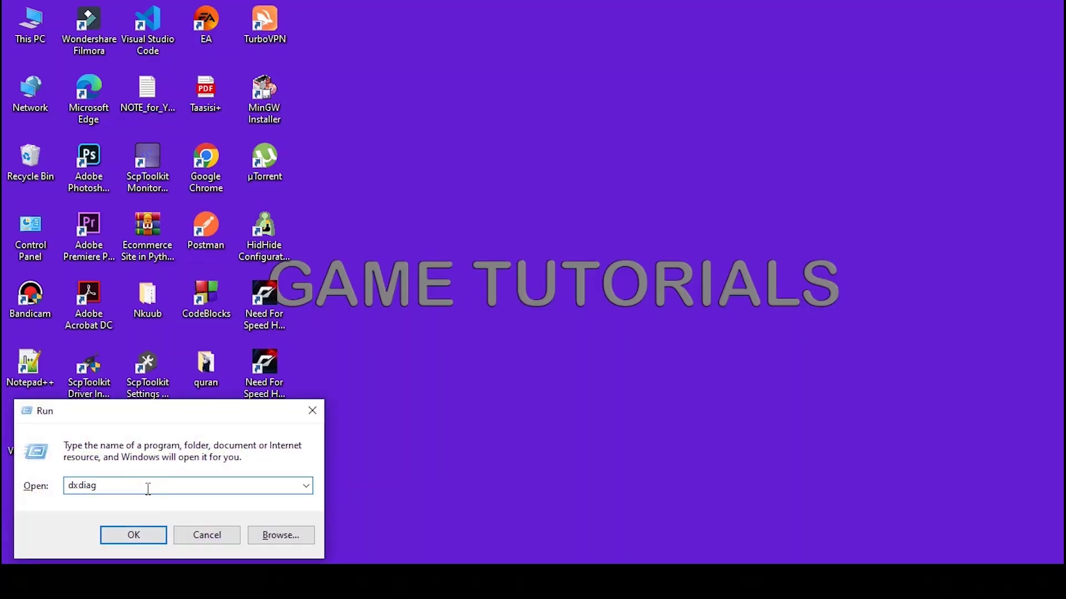
pyautogui.press('BackSpace')
pyautogui.press('BackSpace')
pyautogui.press('BackSpace')
pyautogui.press('BackSpace')
pyautogui.press('BackSpace')
pyautogui.press('BackSpace')
# Step: Launch dxdiag to view processor, memory and DirectX 12 details on the System tab
pyautogui.click(129, 535)
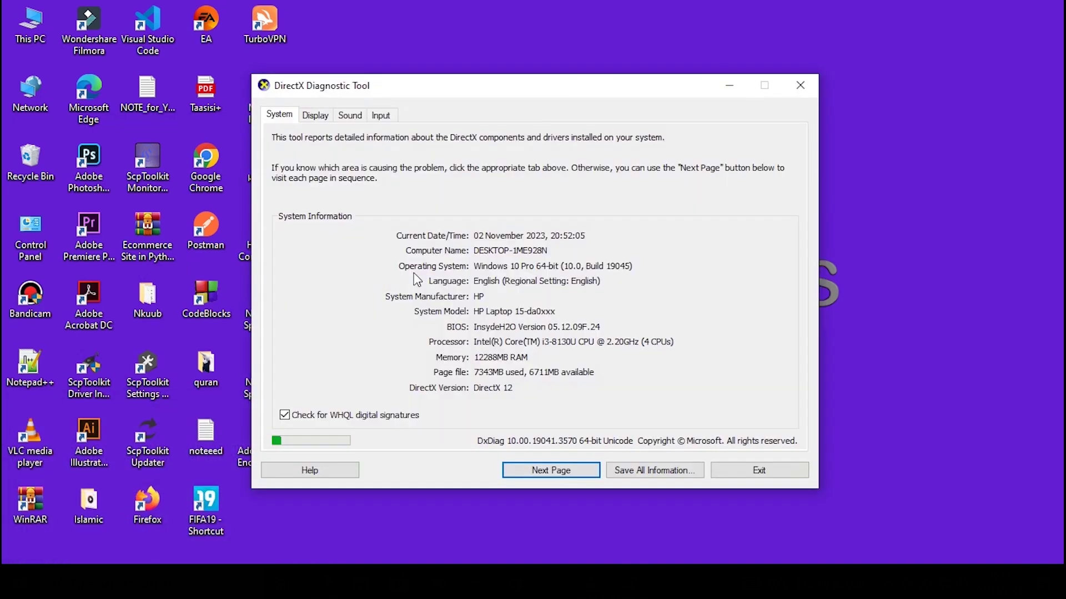